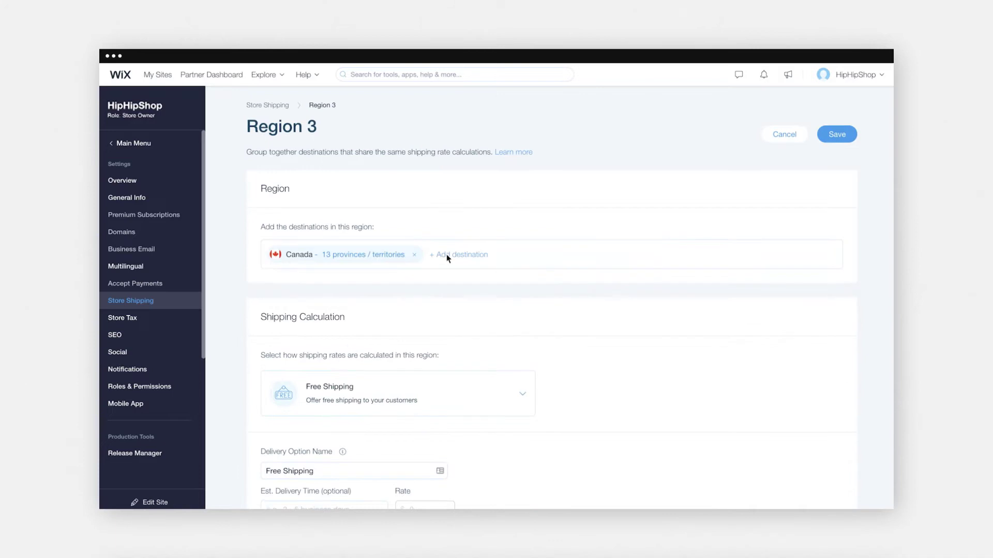
Set the estimated delivery time of Region 3's free shipping option to "1-3 Business days" and save the region.
scroll(447, 256, down, 4)
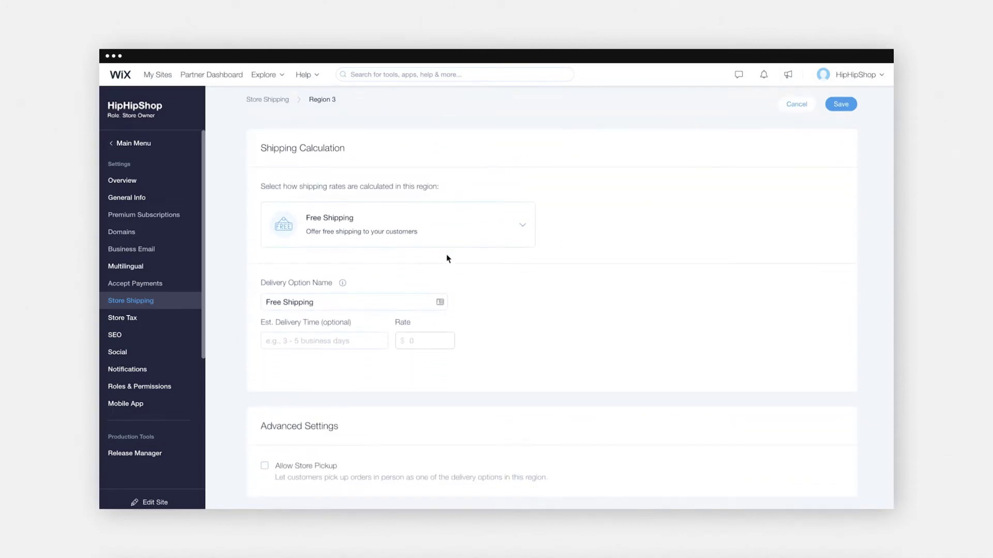
click(481, 223)
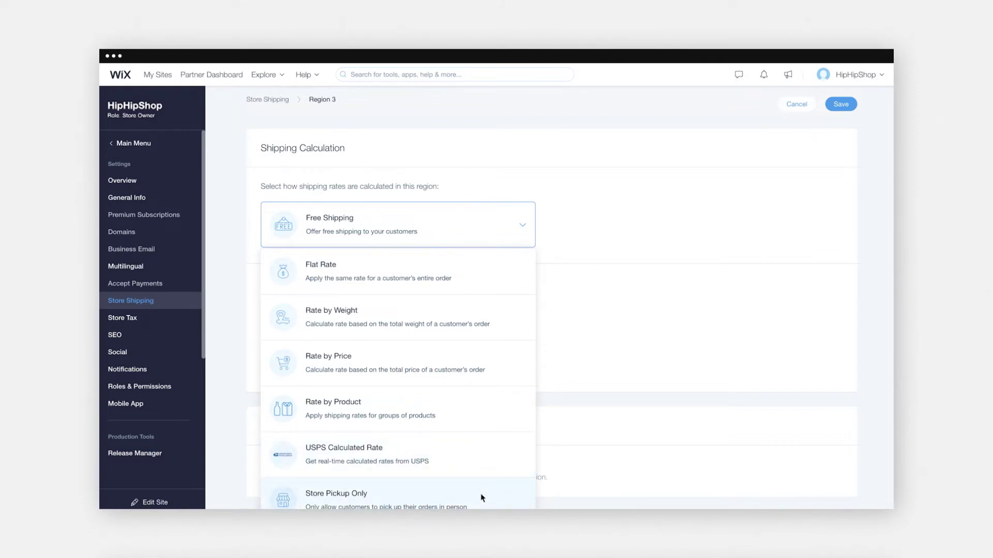
key(Escape)
click(356, 341)
text(1-3 Business days)
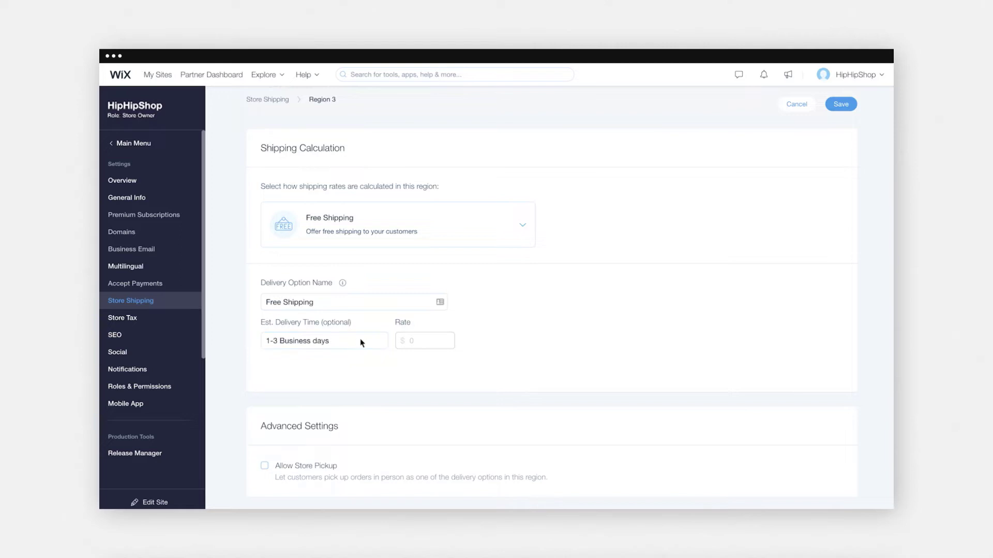
click(840, 107)
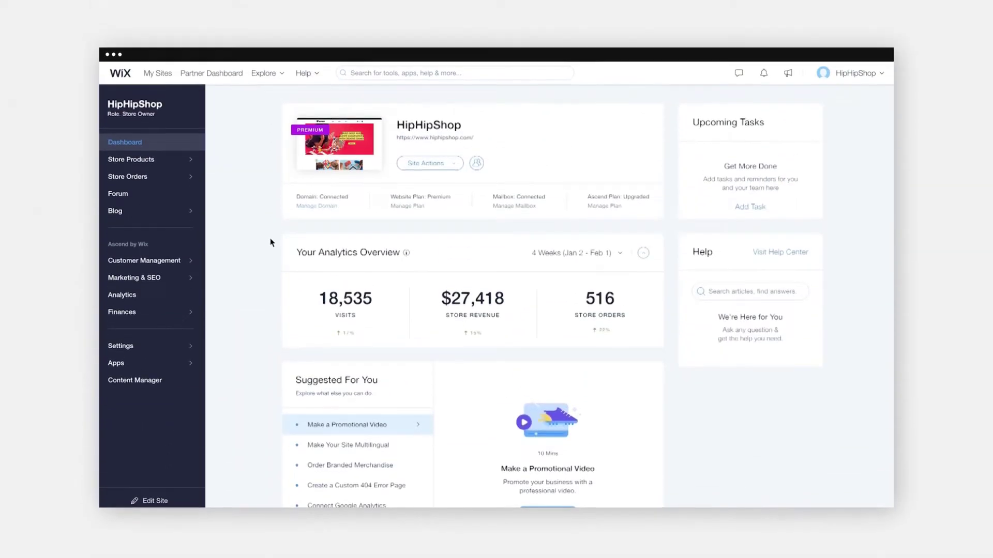
Open the Store Tax settings and switch the store to automated tax calculation.
click(147, 351)
click(142, 317)
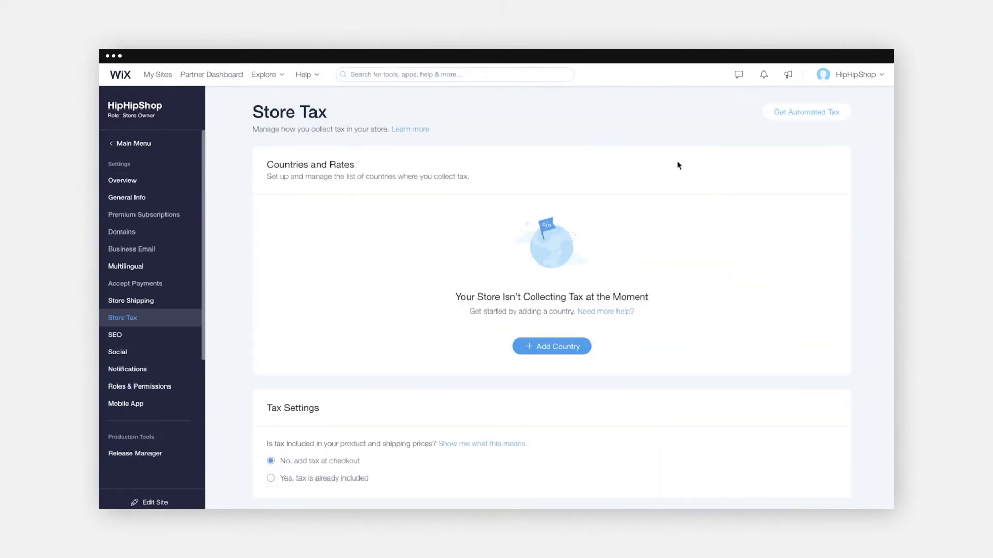
click(807, 113)
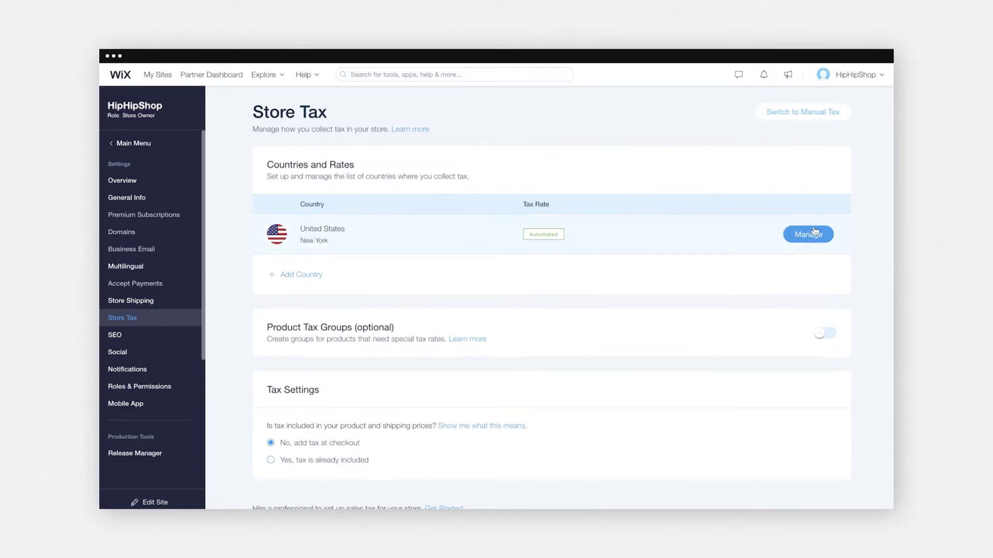
Add New Jersey to the United States list of states where tax is collected.
click(809, 241)
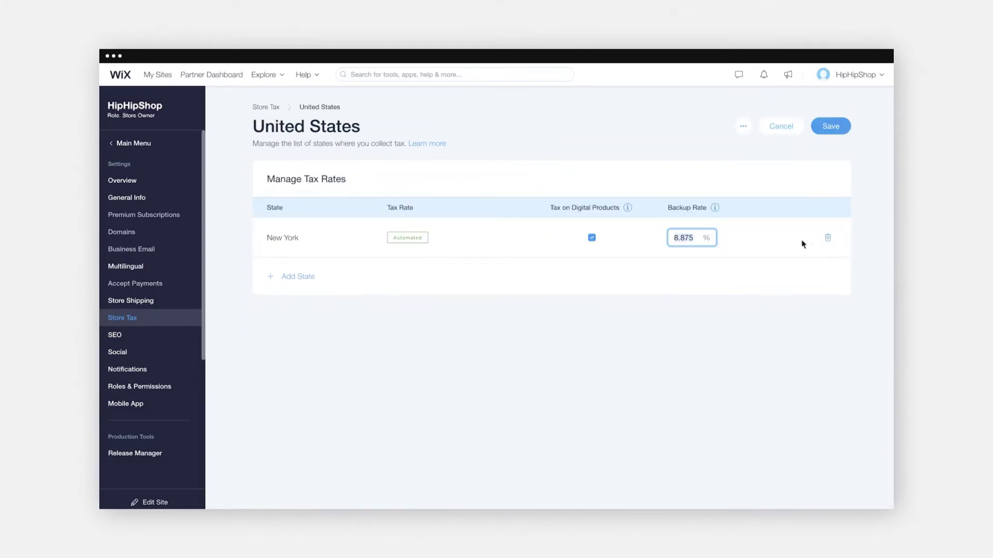
click(290, 280)
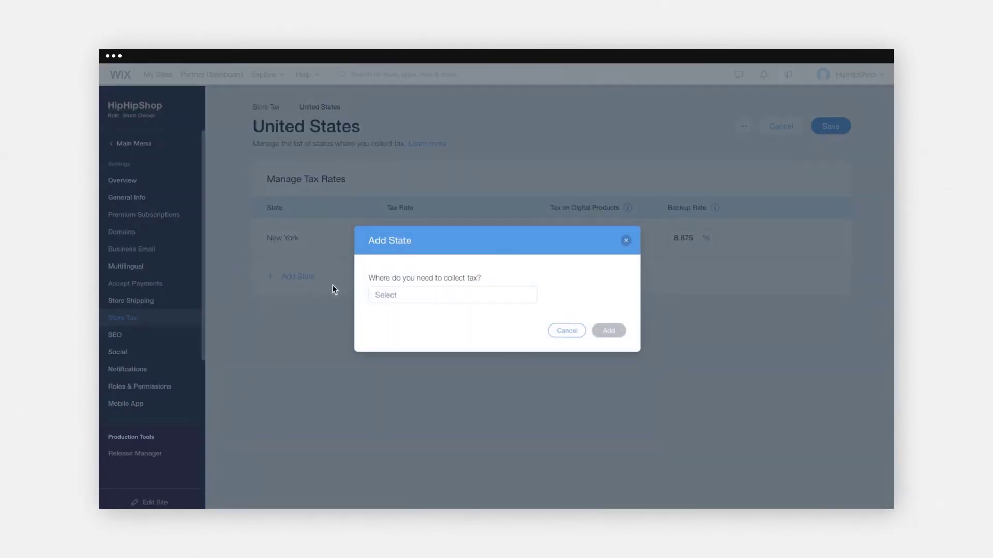
click(419, 295)
text(new)
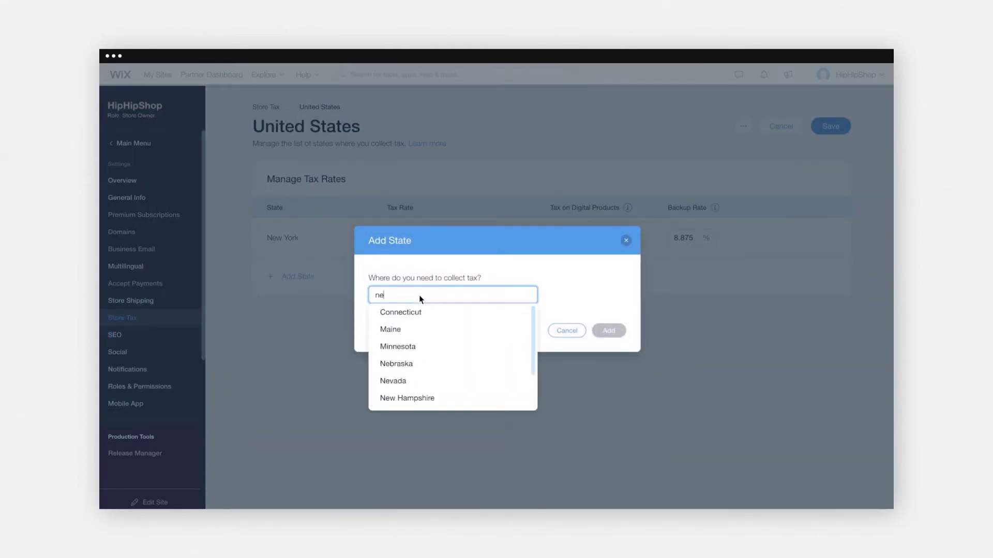
click(413, 329)
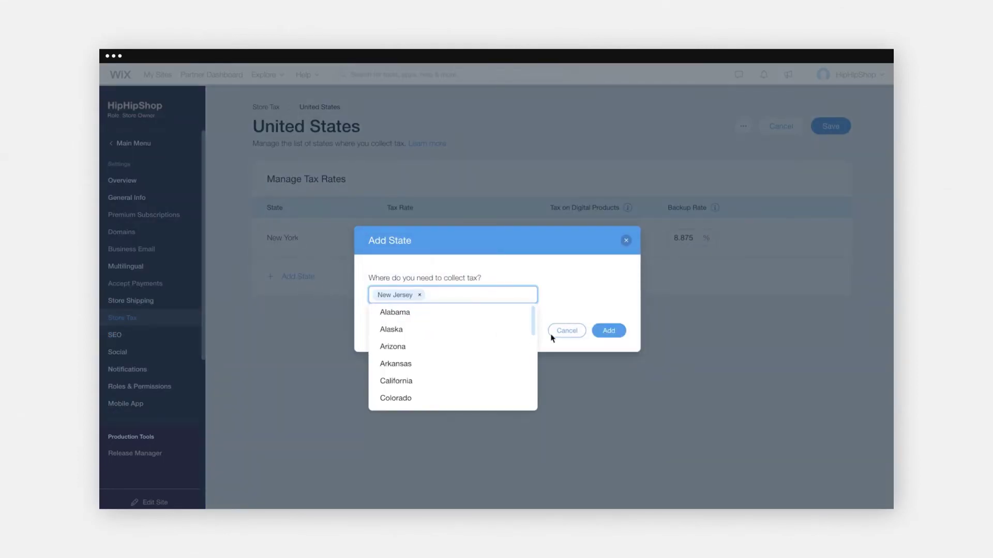
click(609, 331)
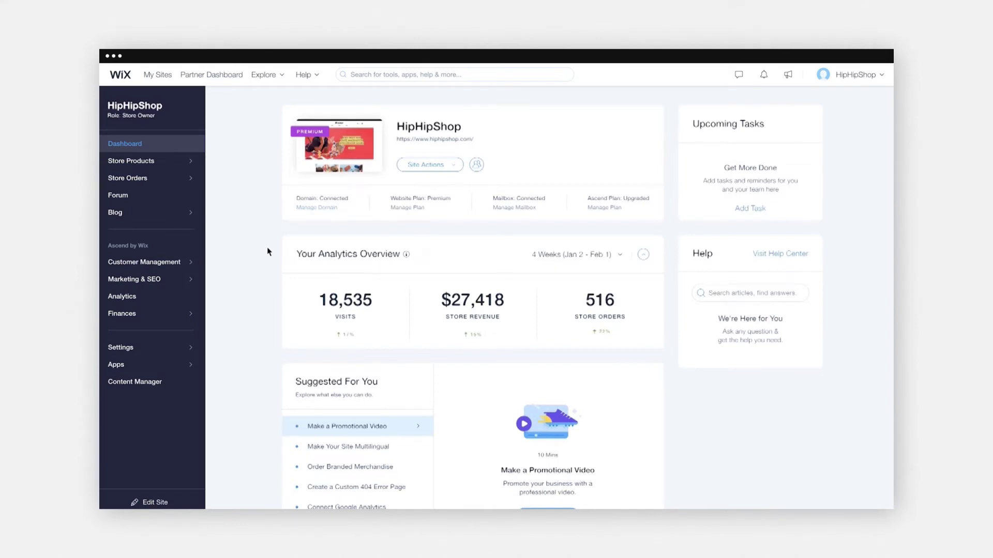
Go to the Automations page and view the suggested automation that sends thank-you emails after a purchase.
click(192, 264)
click(159, 301)
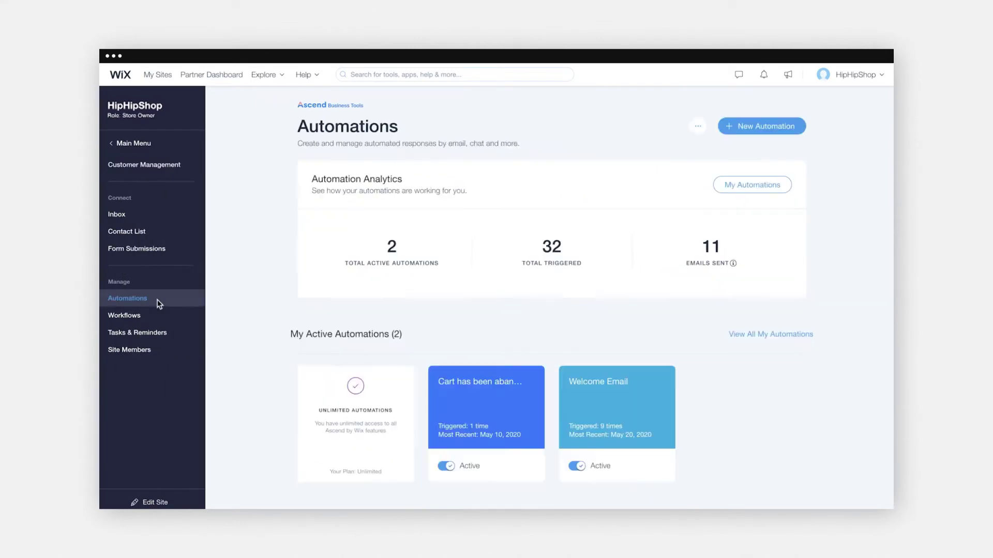
scroll(158, 304, down, 5)
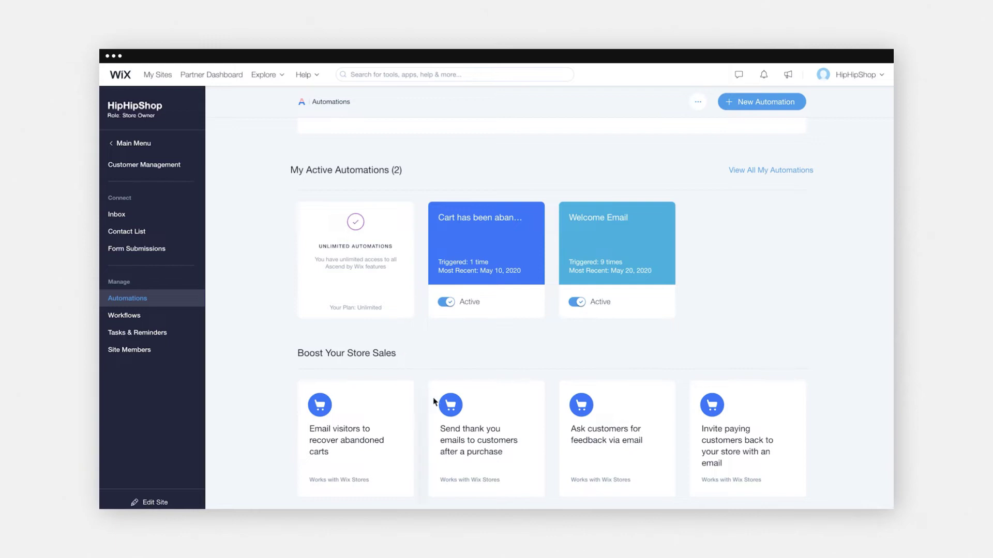
click(485, 475)
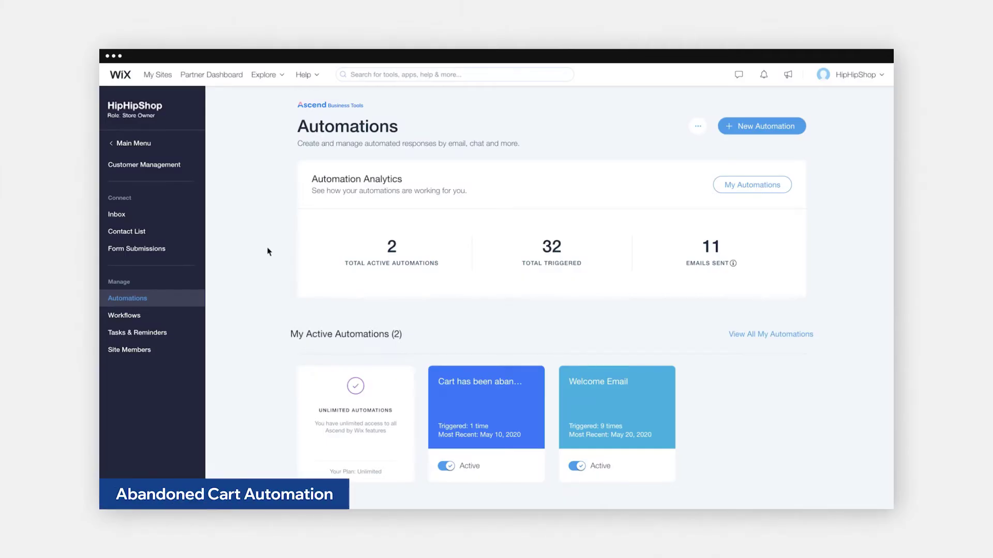
Open the suggested automation that emails visitors to recover abandoned carts and expand its trigger settings.
scroll(269, 252, down, 4)
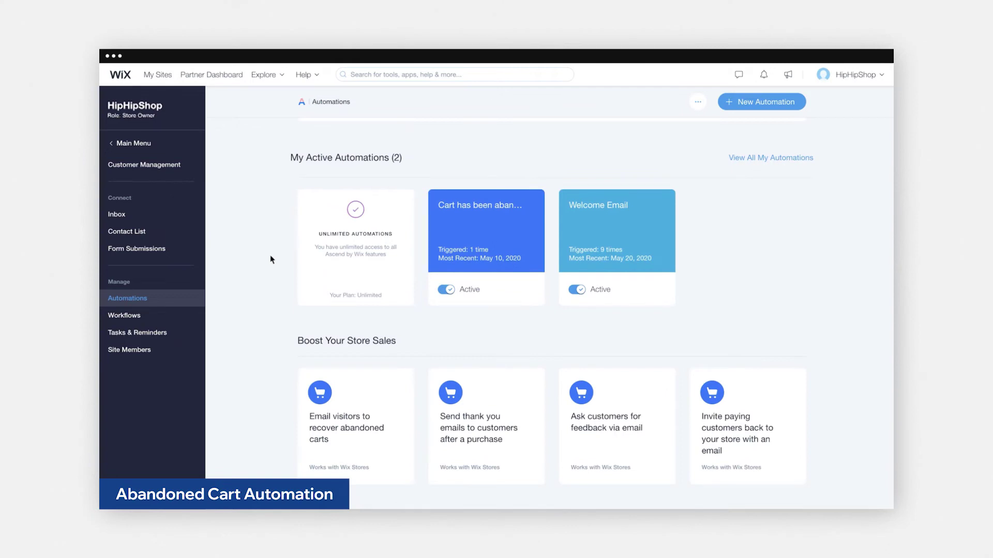
mouse_move(342, 450)
click(352, 471)
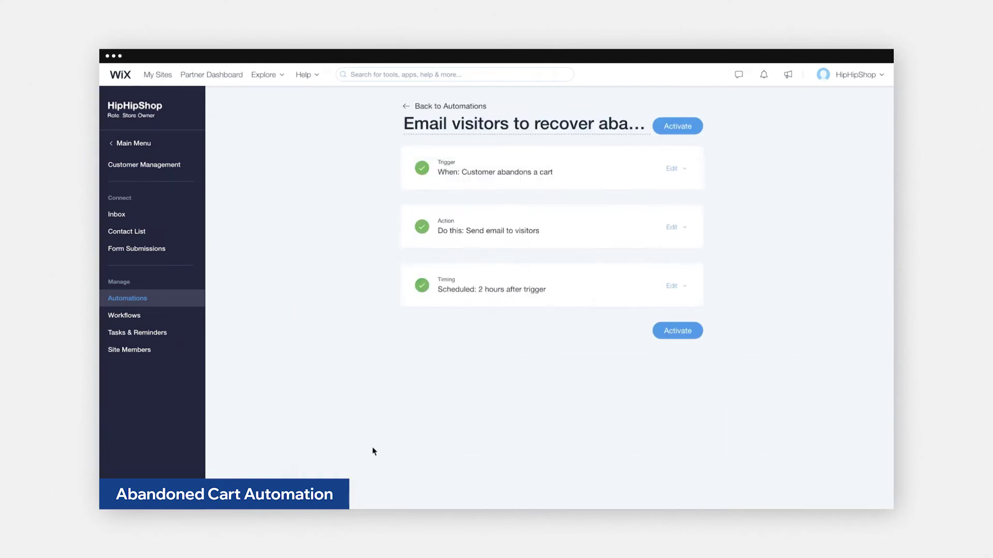
click(672, 171)
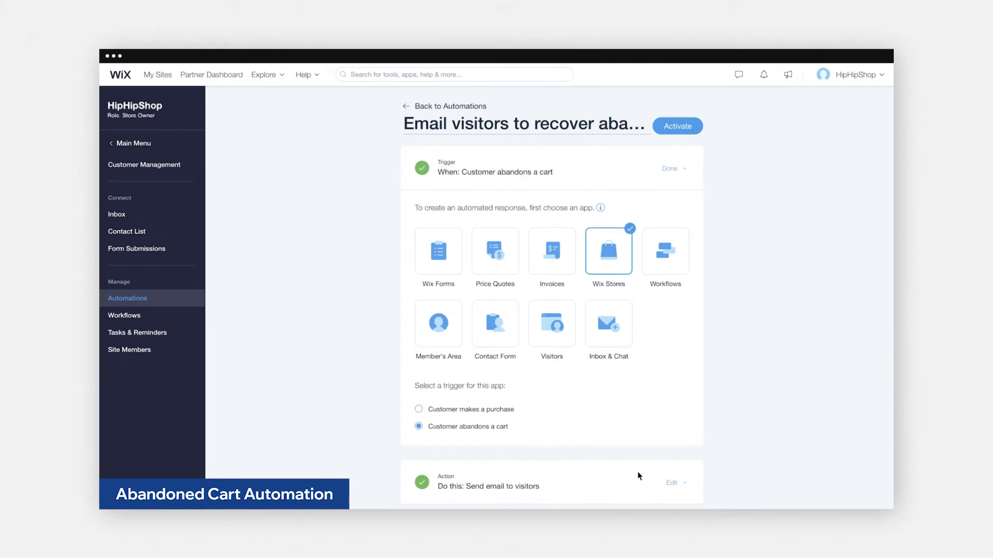
Open the email template in the automation's action settings, review its content and save it.
click(672, 483)
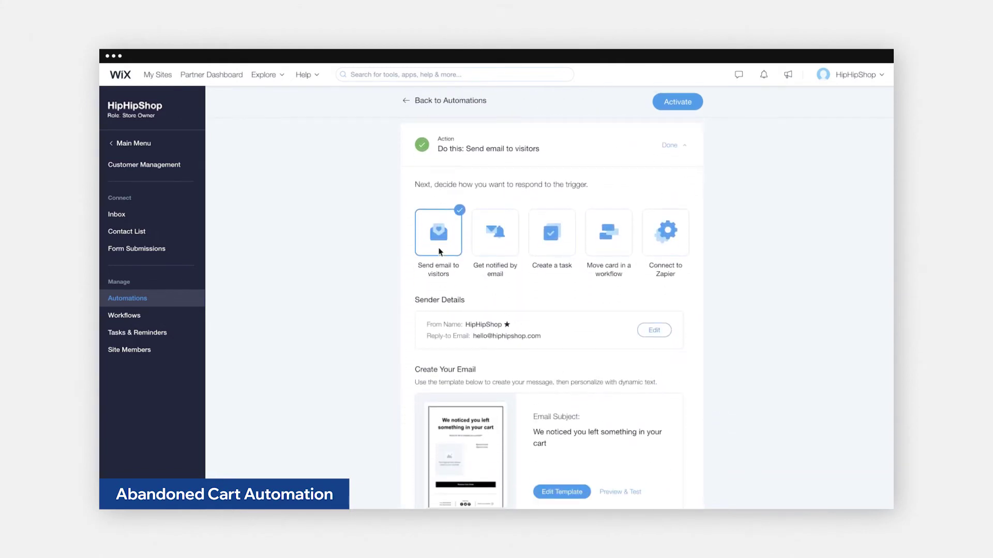
scroll(440, 252, down, 1)
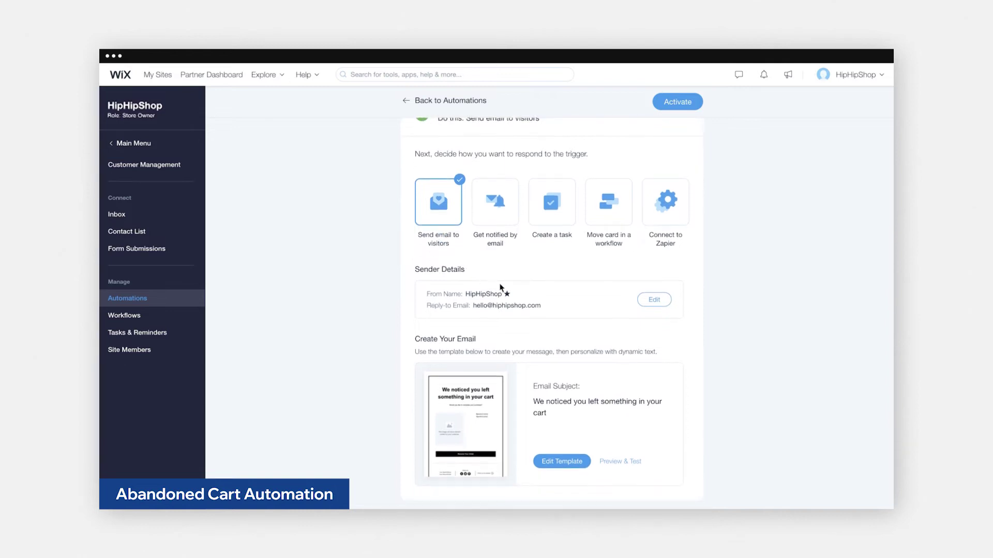
click(561, 465)
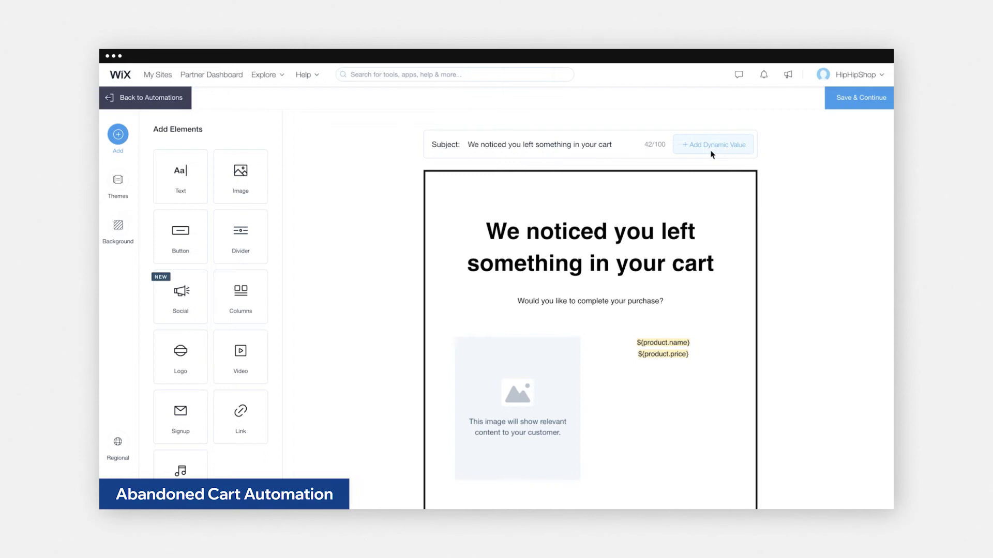
scroll(711, 154, down, 3)
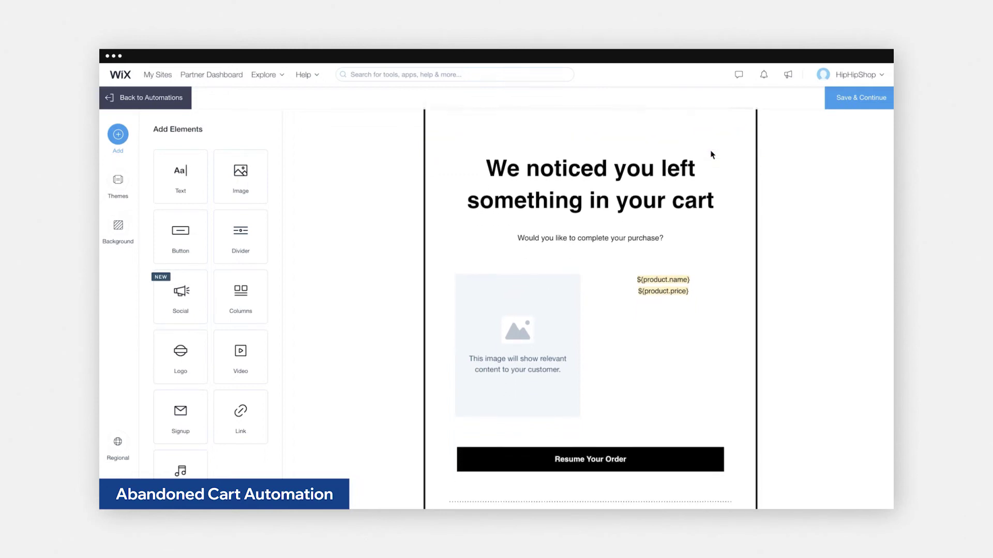
scroll(711, 155, down, 1)
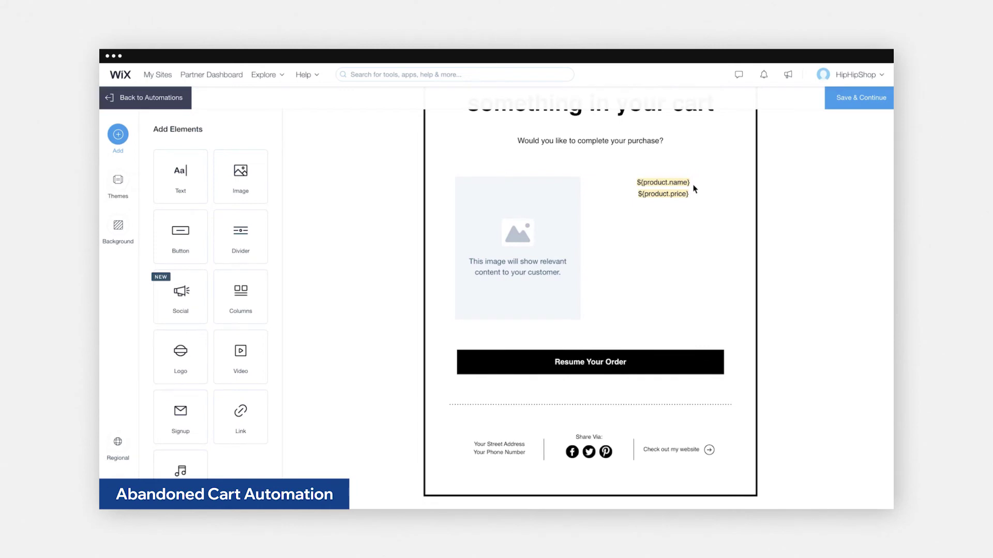
click(854, 100)
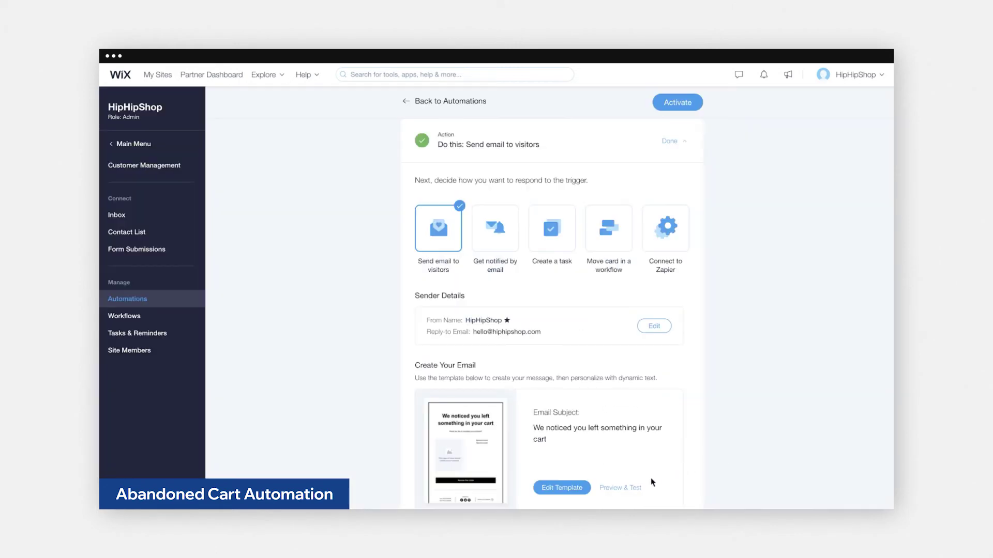
Preview the abandoned-cart email in desktop view and return to the automation setup.
click(620, 489)
scroll(620, 492, down, 2)
scroll(620, 492, down, 2)
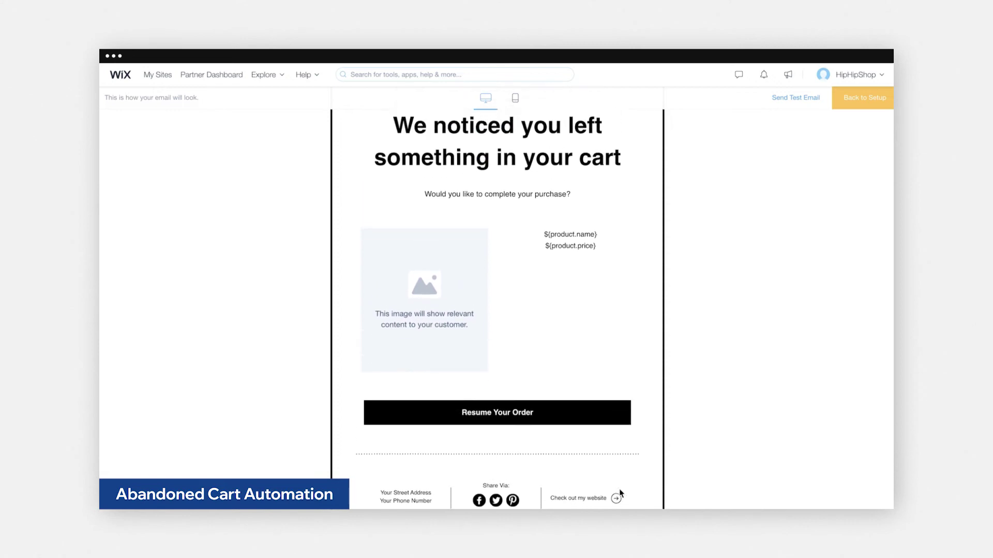
scroll(619, 489, up, 2)
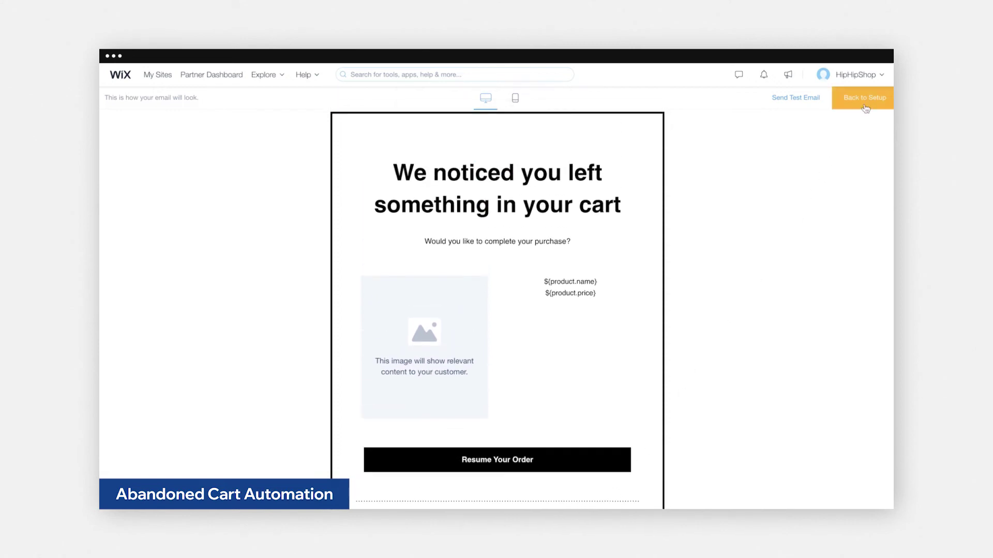
click(865, 109)
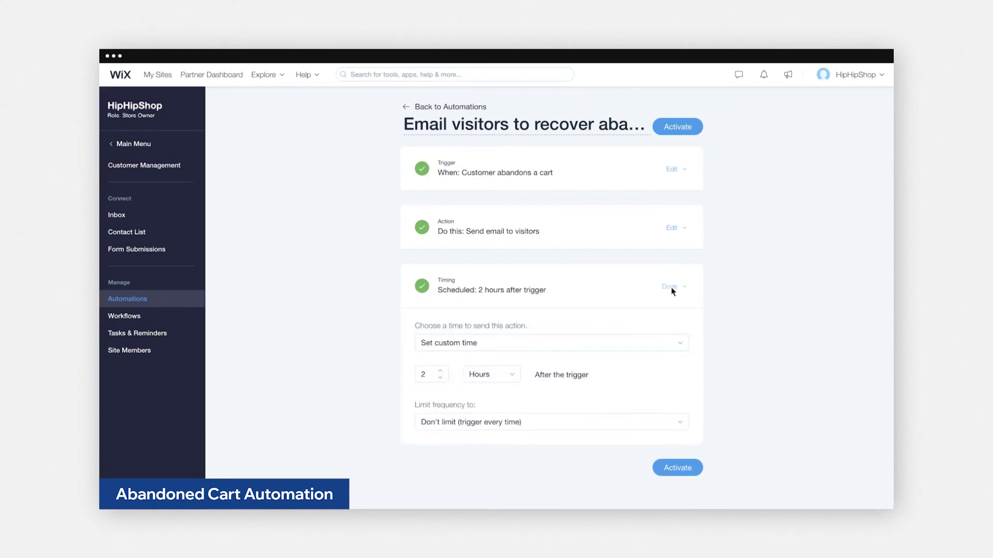
Set a custom send time of 2 days after the trigger and activate the abandoned-cart automation.
click(667, 343)
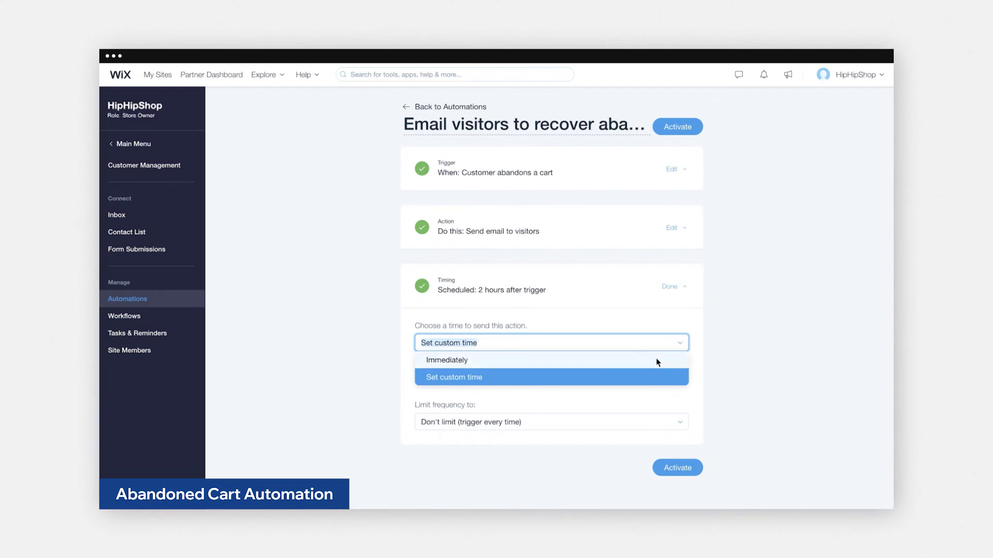
click(657, 377)
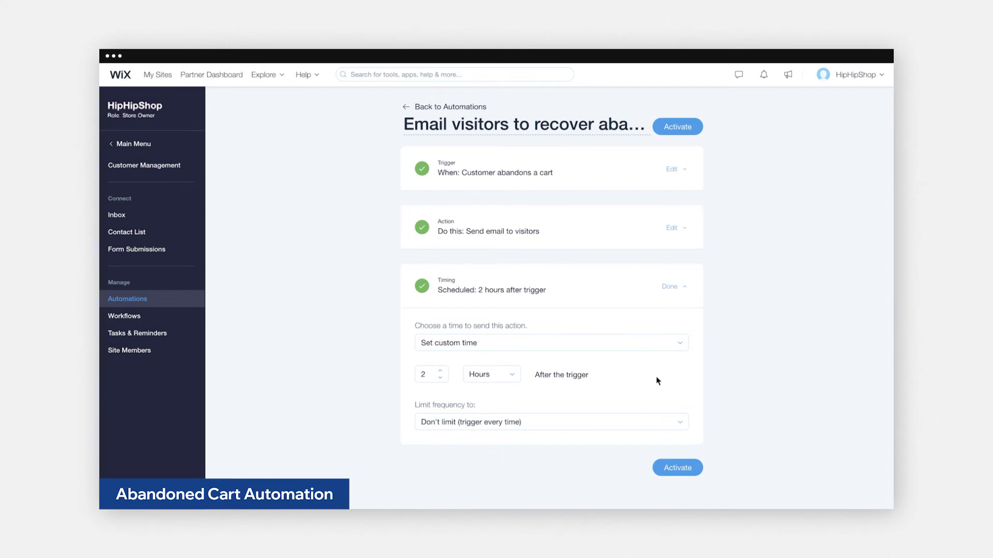
click(511, 376)
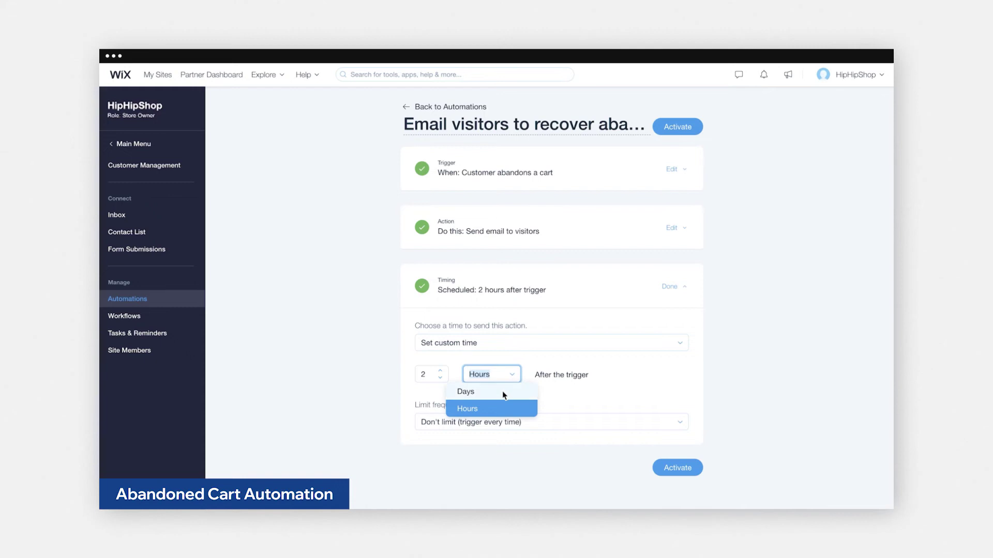
click(502, 391)
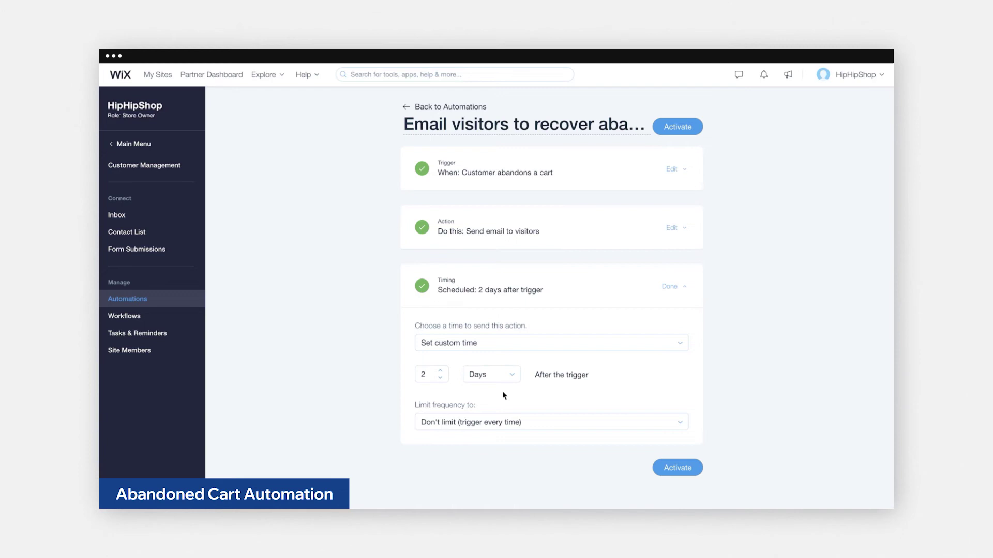
click(675, 471)
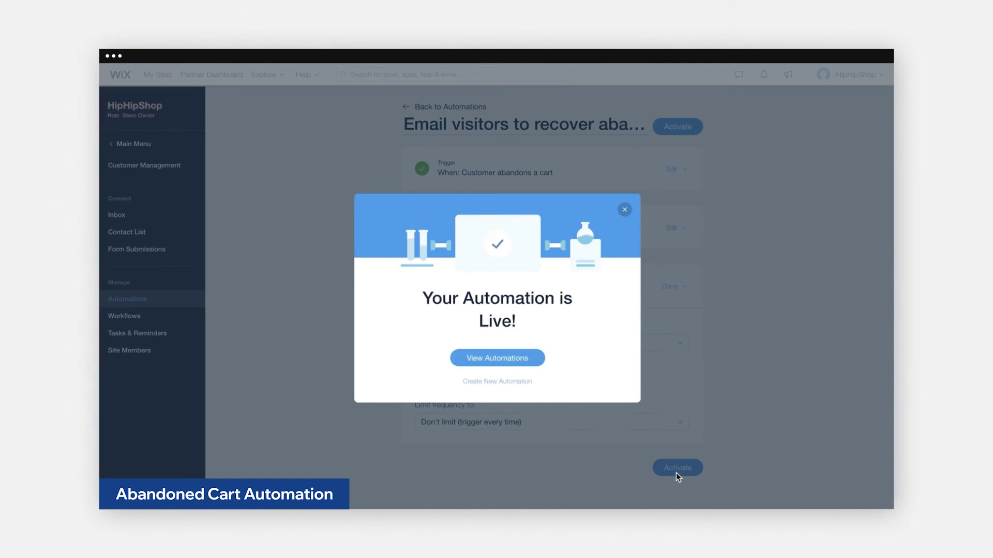
Return to the automations overview and open the suggested automation for sending thank-you emails after a purchase.
click(497, 358)
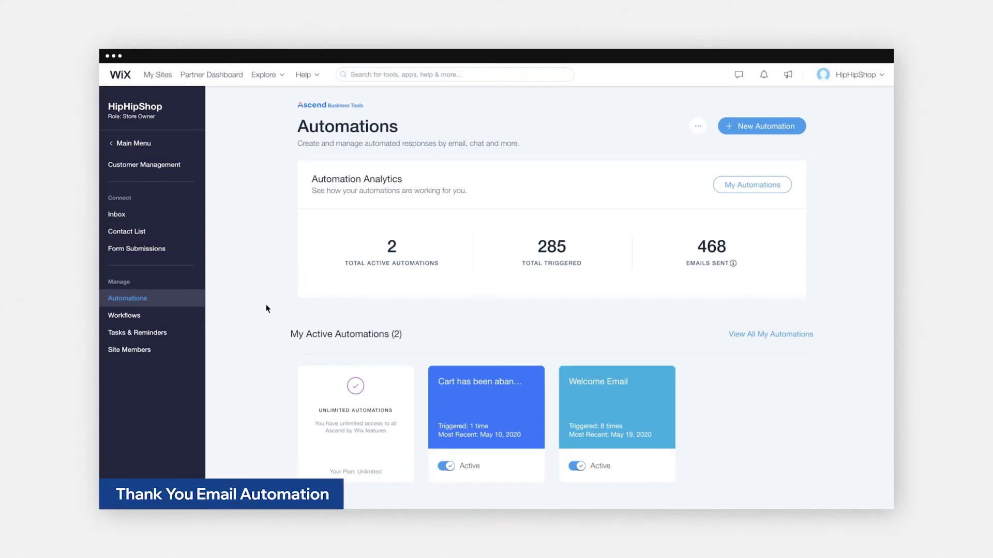
scroll(267, 309, down, 3)
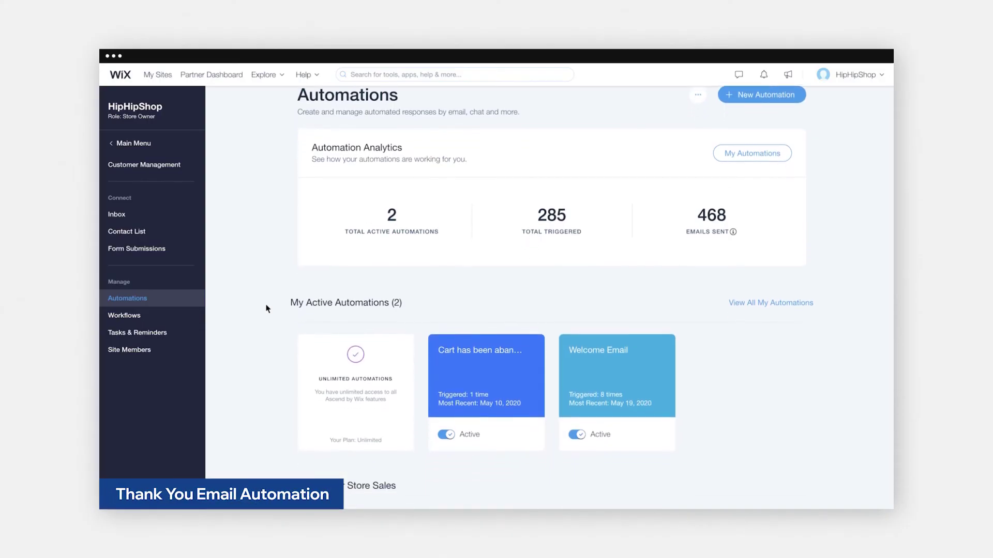
scroll(267, 309, down, 3)
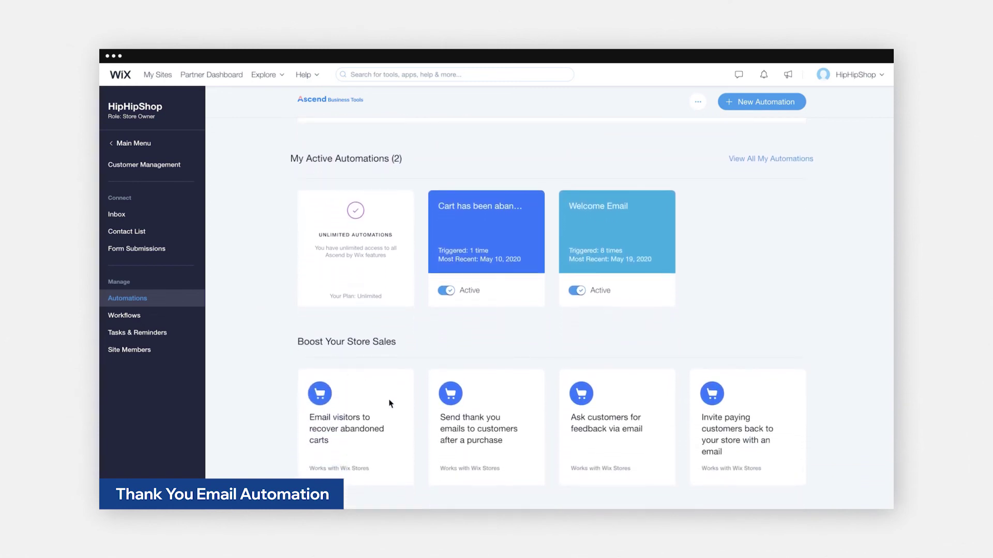
click(482, 465)
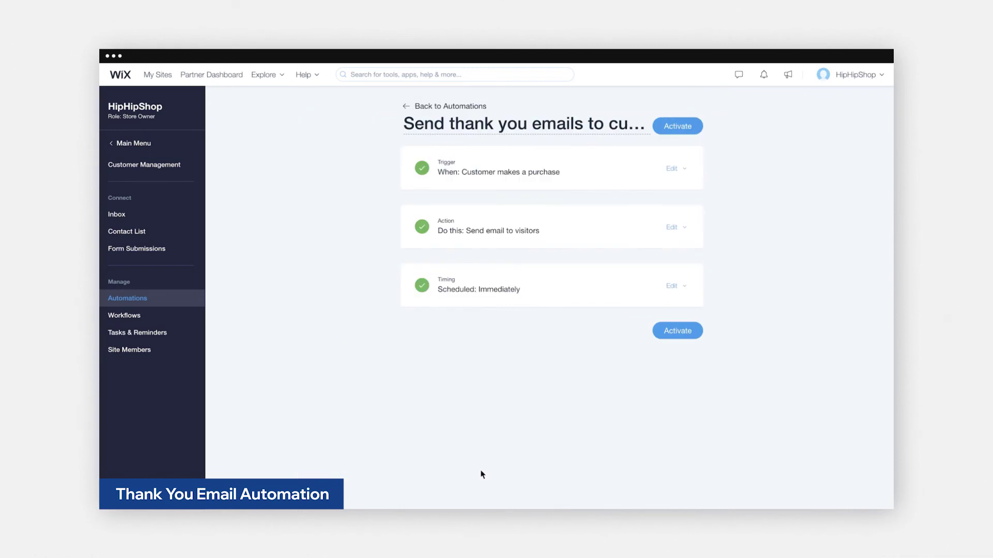